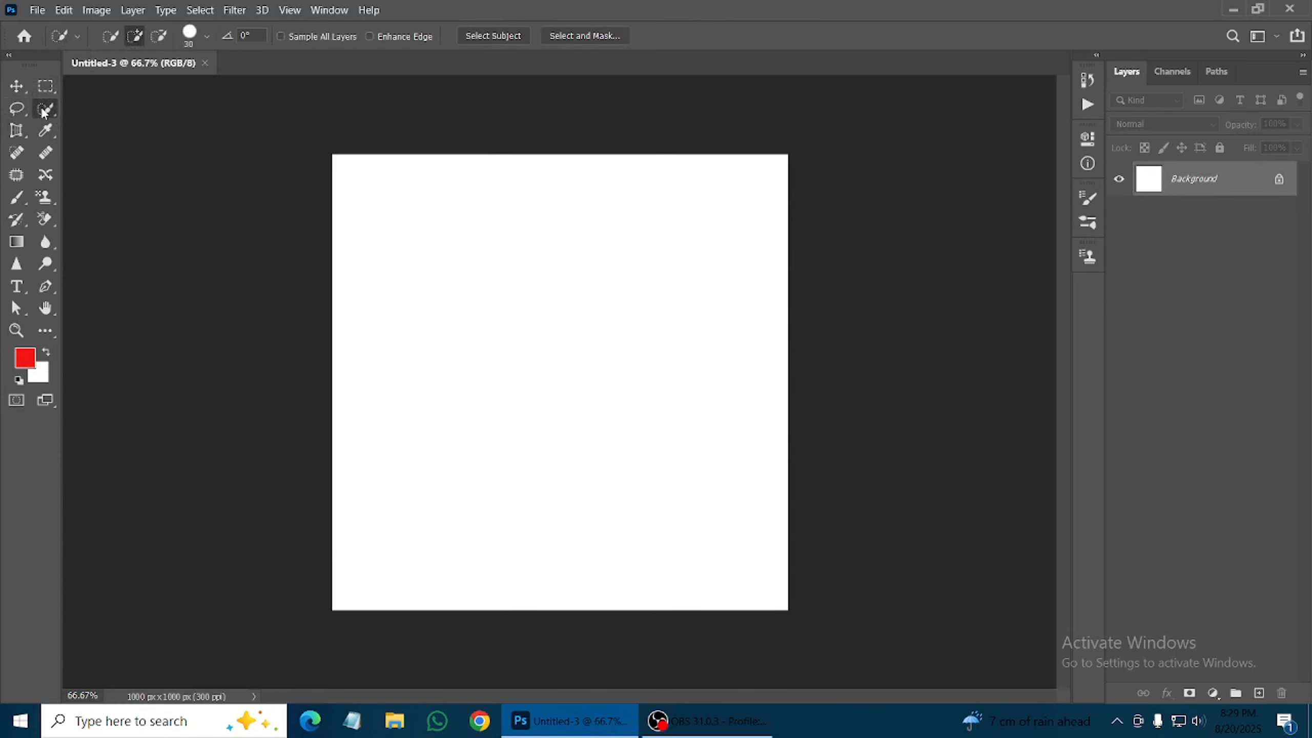
{"action": "key", "text": "c"}
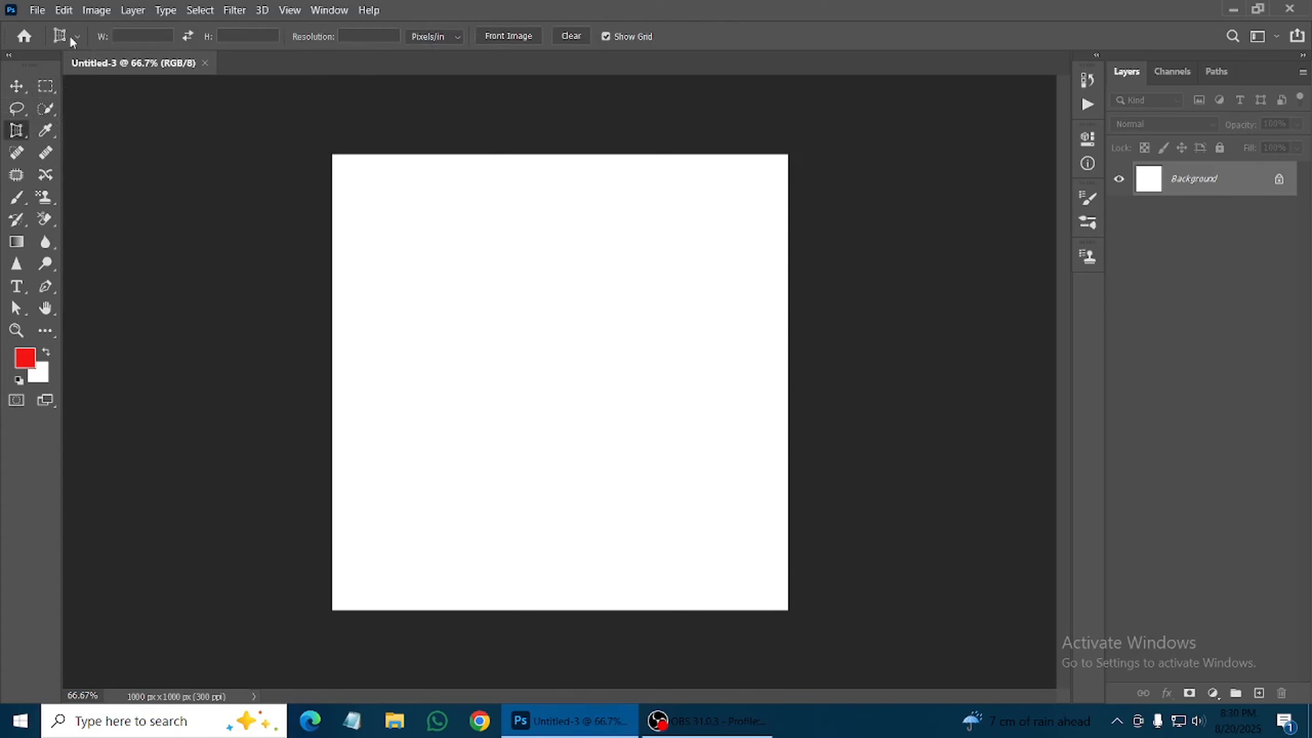
{"action": "left_click", "coordinate": [46, 130]}
{"action": "left_click", "coordinate": [16, 152]}
{"action": "left_click", "coordinate": [14, 177]}
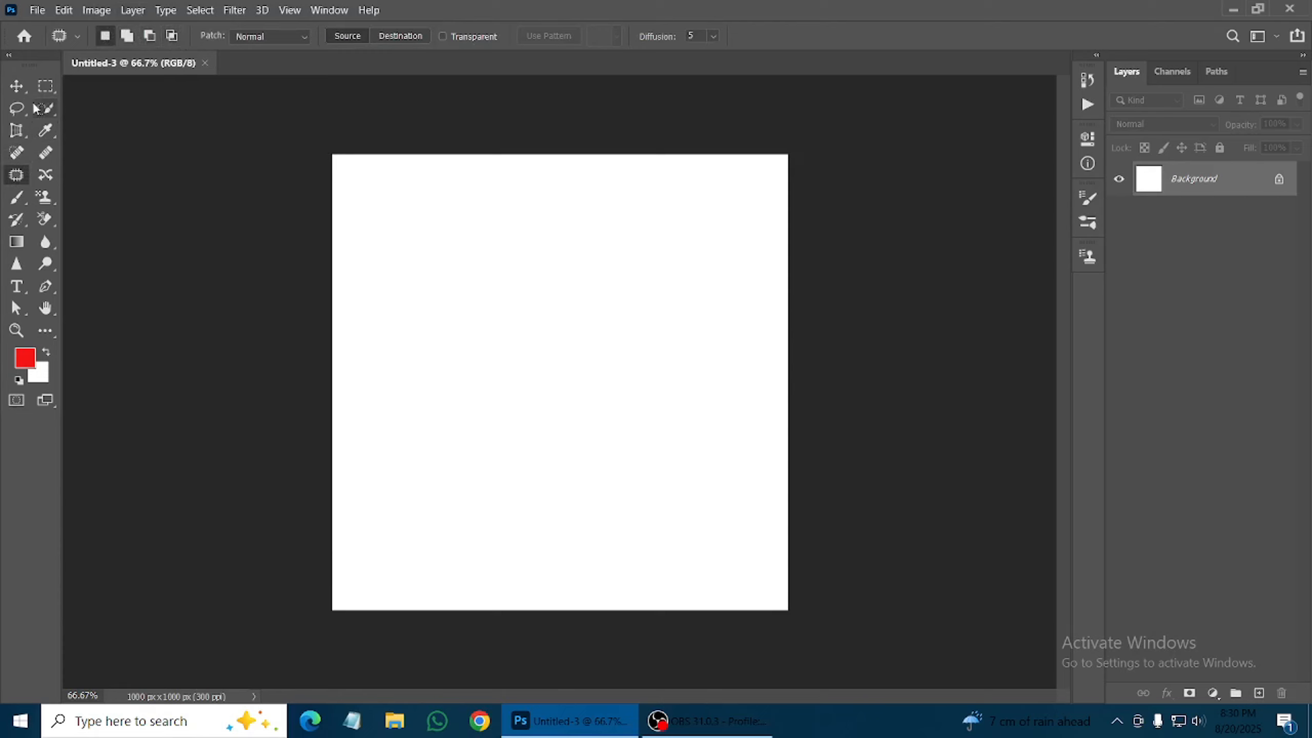
Draw a series of separate rectangular marquee selections across the upper canvas in New selection mode, and deselect.
{"action": "key", "text": "m"}
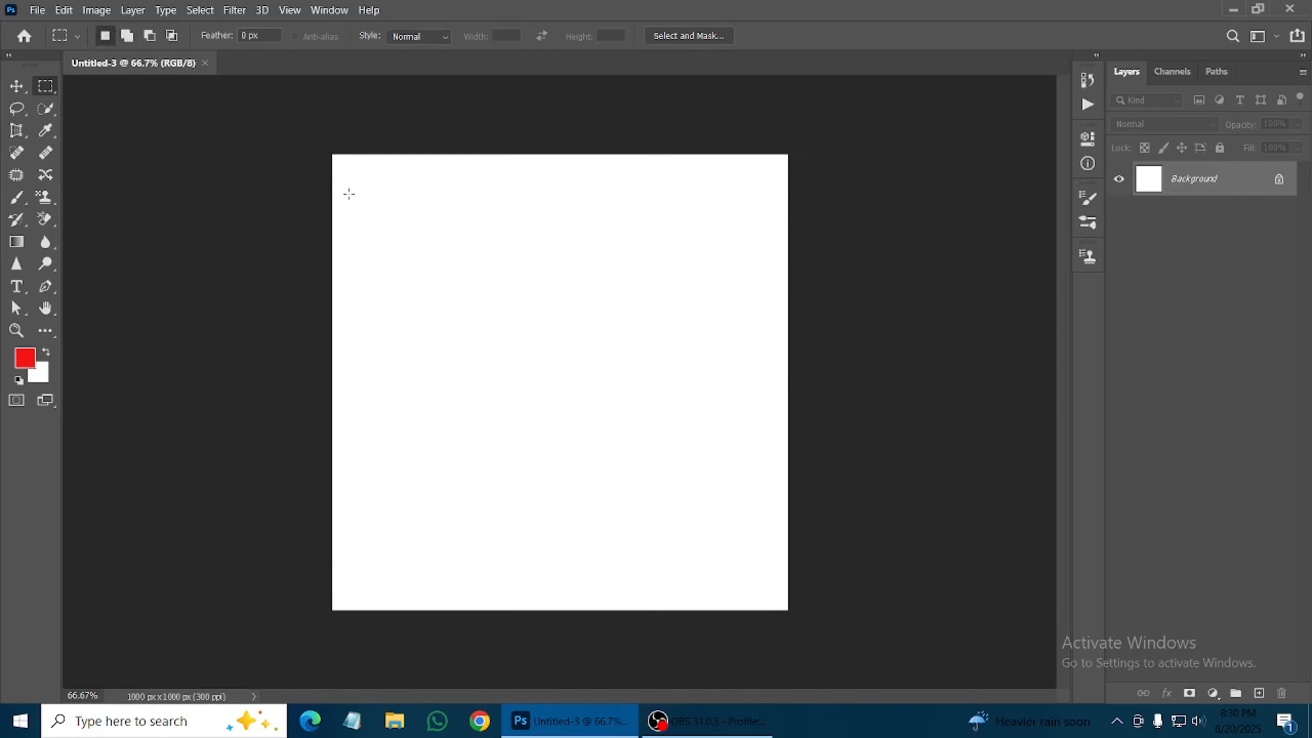
{"action": "left_click_drag", "start_coordinate": [357, 183], "coordinate": [419, 301]}
{"action": "left_click_drag", "start_coordinate": [447, 187], "coordinate": [534, 316]}
{"action": "left_click_drag", "start_coordinate": [585, 192], "coordinate": [718, 345]}
{"action": "left_click_drag", "start_coordinate": [356, 198], "coordinate": [439, 333]}
{"action": "left_click", "coordinate": [440, 333]}
{"action": "left_click_drag", "start_coordinate": [487, 202], "coordinate": [607, 368]}
{"action": "left_click_drag", "start_coordinate": [652, 223], "coordinate": [738, 389]}
{"action": "left_click", "coordinate": [398, 274]}
In Add to selection mode, select four side-by-side rectangles across the upper canvas and bridge the first two with a short bar.
{"action": "left_click", "coordinate": [128, 40]}
{"action": "left_click_drag", "start_coordinate": [357, 204], "coordinate": [406, 361]}
{"action": "left_click_drag", "start_coordinate": [423, 200], "coordinate": [497, 360]}
{"action": "left_click_drag", "start_coordinate": [519, 199], "coordinate": [616, 364]}
{"action": "left_click_drag", "start_coordinate": [630, 203], "coordinate": [756, 365]}
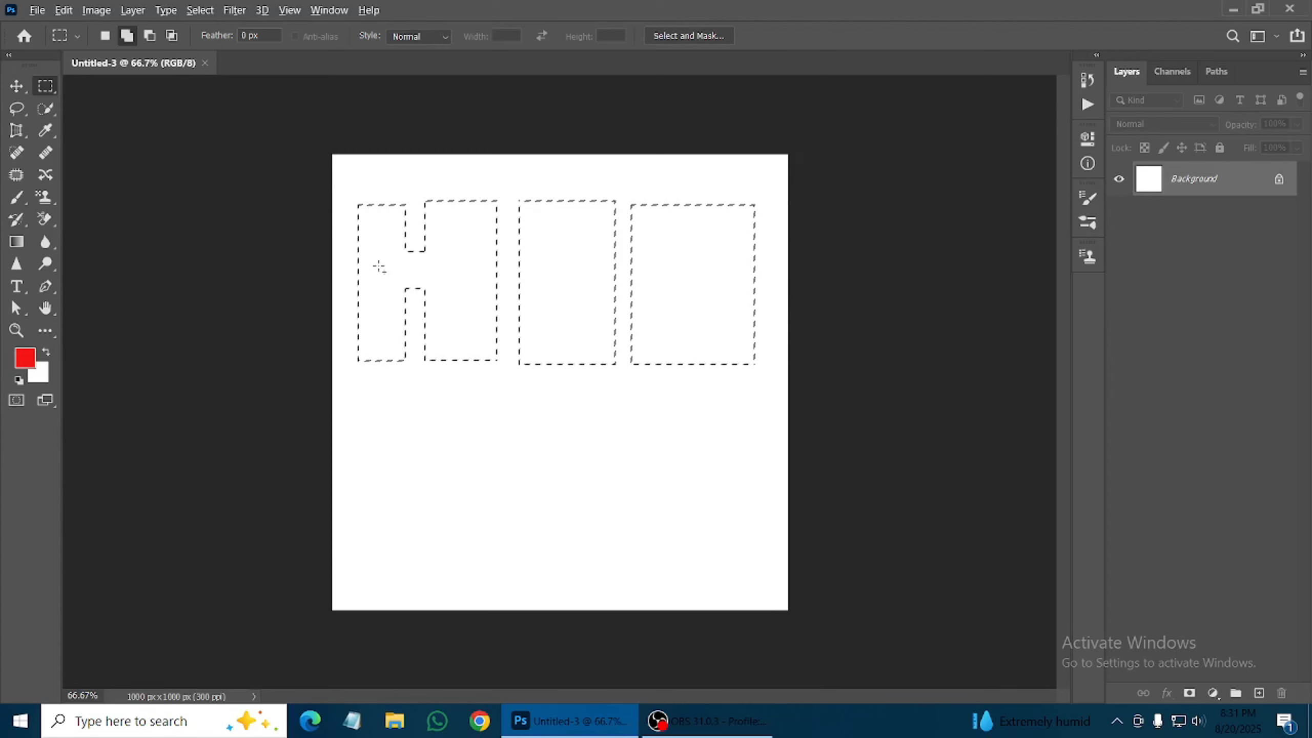
Fill the four-rectangle selection with the red foreground colour, and refill it with the white background colour.
{"action": "key", "text": "alt+BackSpace"}
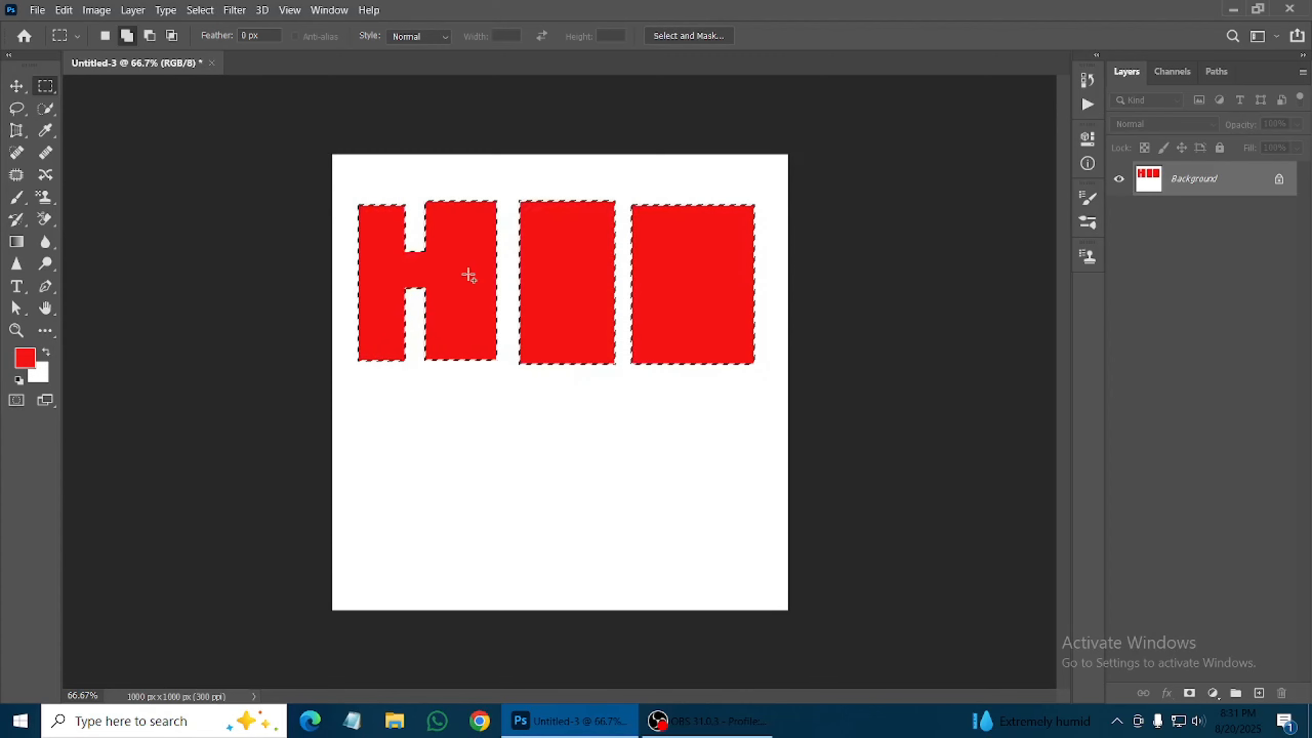
{"action": "key", "text": "ctrl+BackSpace"}
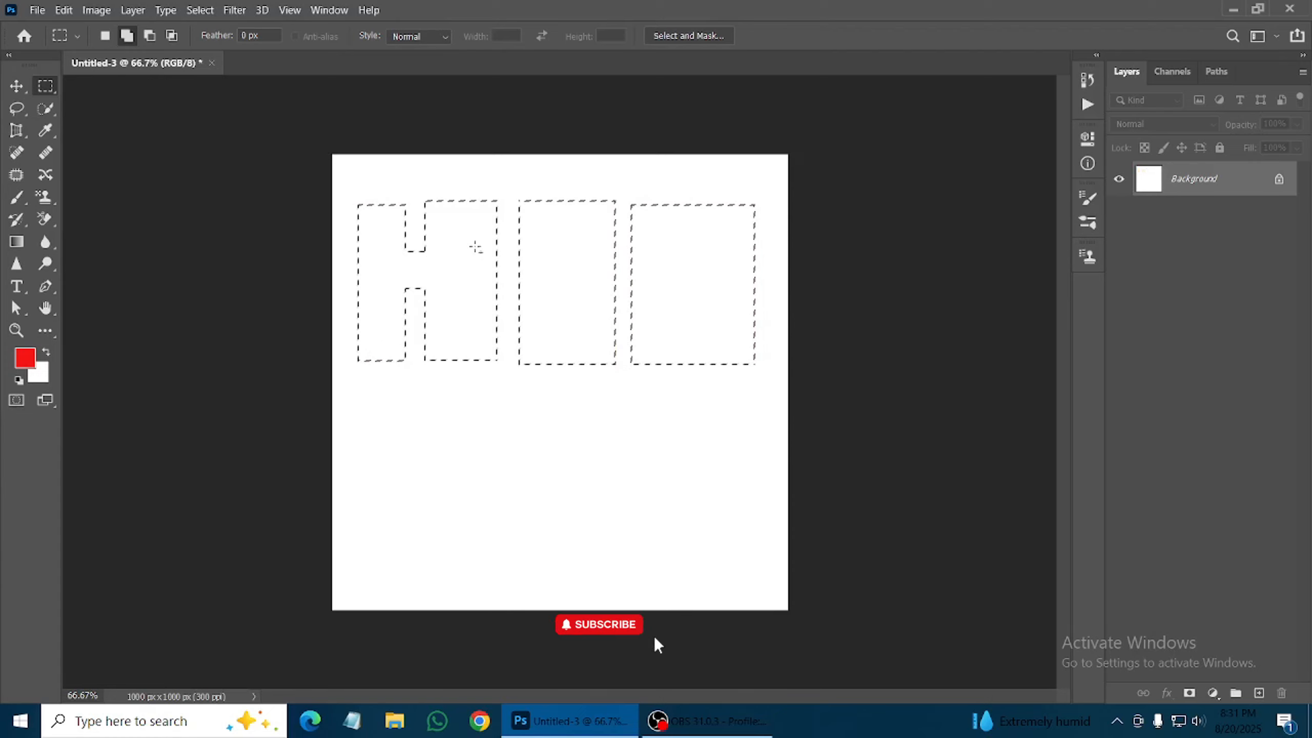
Add bars joining the remaining rectangles, a leg below each of the last three, and a stepped block in the lower canvas to the selection.
{"action": "left_click_drag", "start_coordinate": [462, 232], "coordinate": [555, 286]}
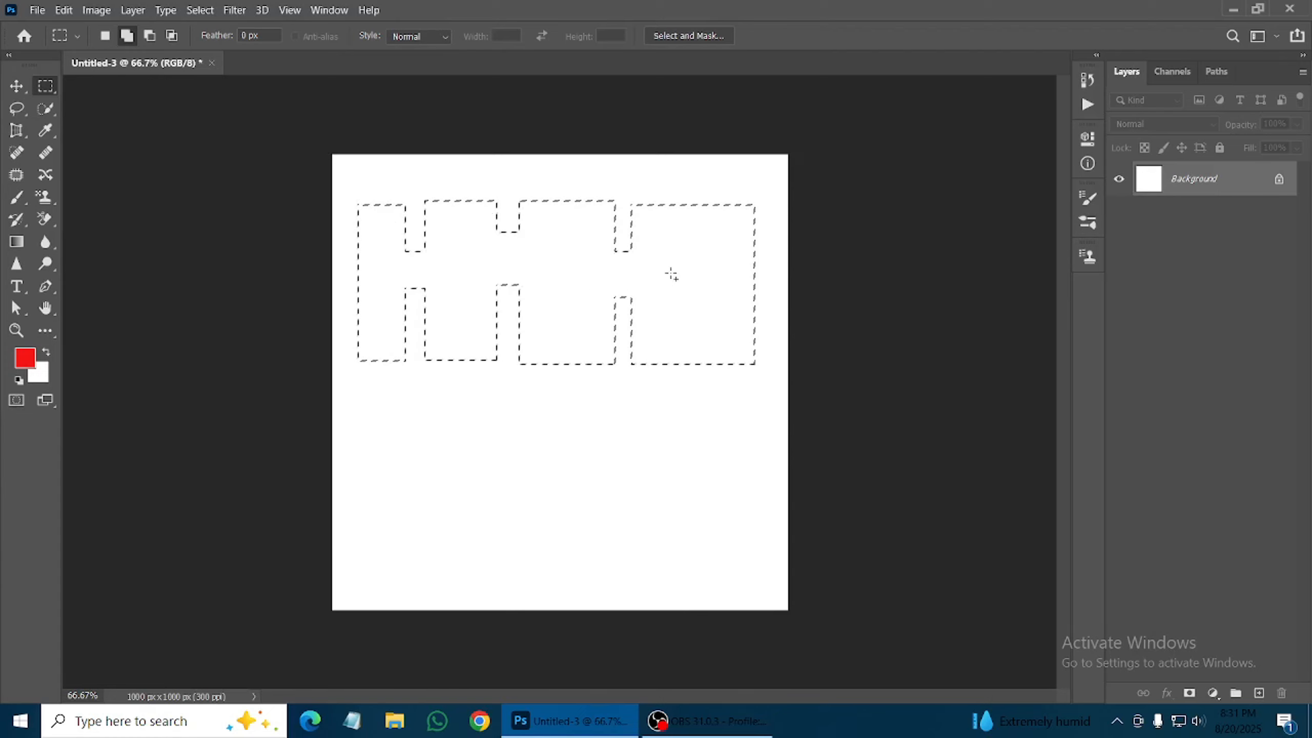
{"action": "left_click_drag", "start_coordinate": [699, 423], "coordinate": [707, 440]}
{"action": "left_click_drag", "start_coordinate": [548, 342], "coordinate": [584, 438]}
{"action": "left_click_drag", "start_coordinate": [474, 426], "coordinate": [478, 433]}
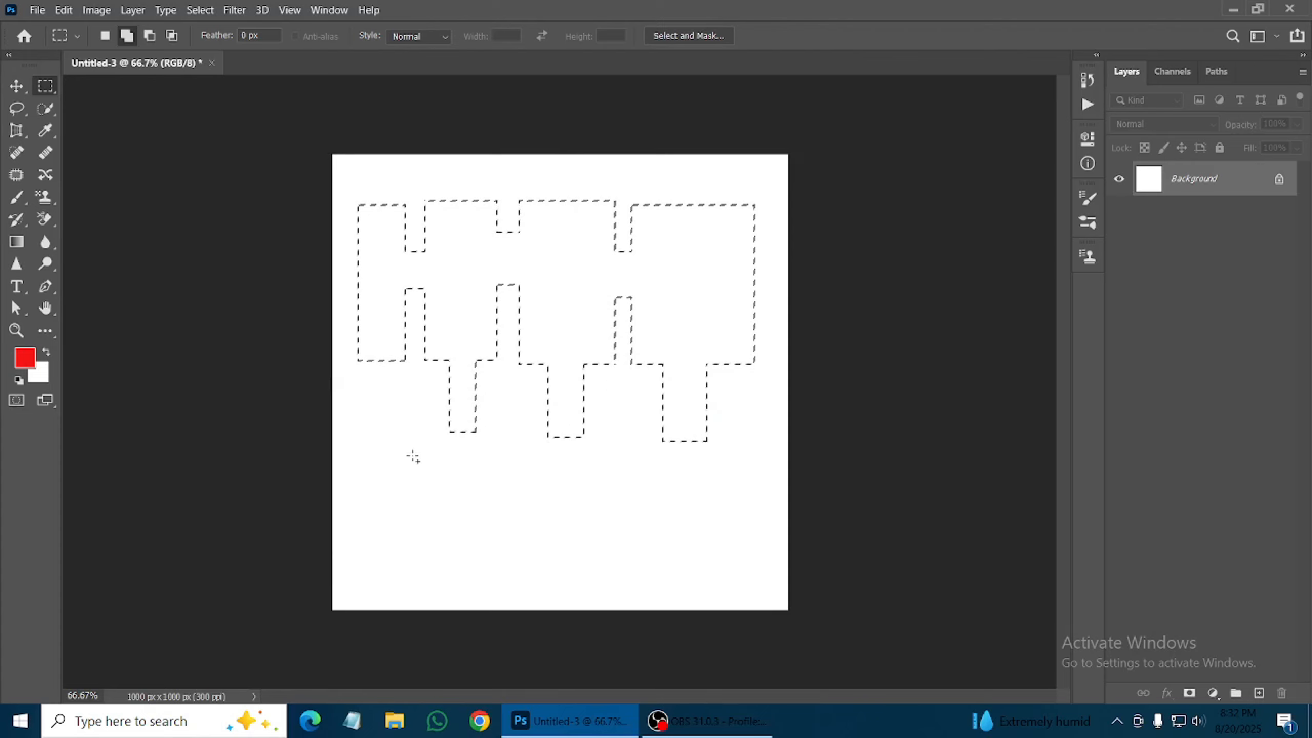
{"action": "left_click_drag", "start_coordinate": [373, 487], "coordinate": [588, 564]}
In Subtract from selection mode, trim the legs, remove the lower stepped block, and cut a rectangular hole in the rightmost rectangle.
{"action": "left_click", "coordinate": [150, 36]}
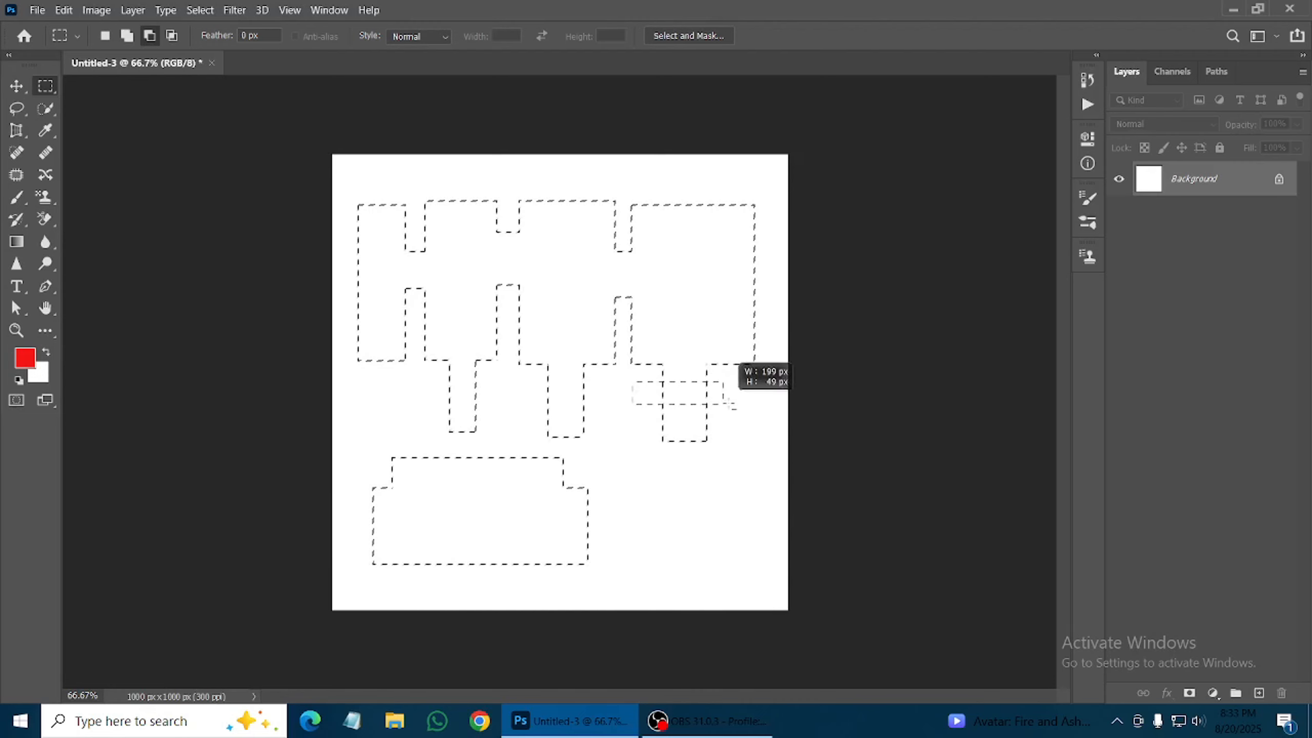
{"action": "left_click_drag", "start_coordinate": [733, 403], "coordinate": [741, 475]}
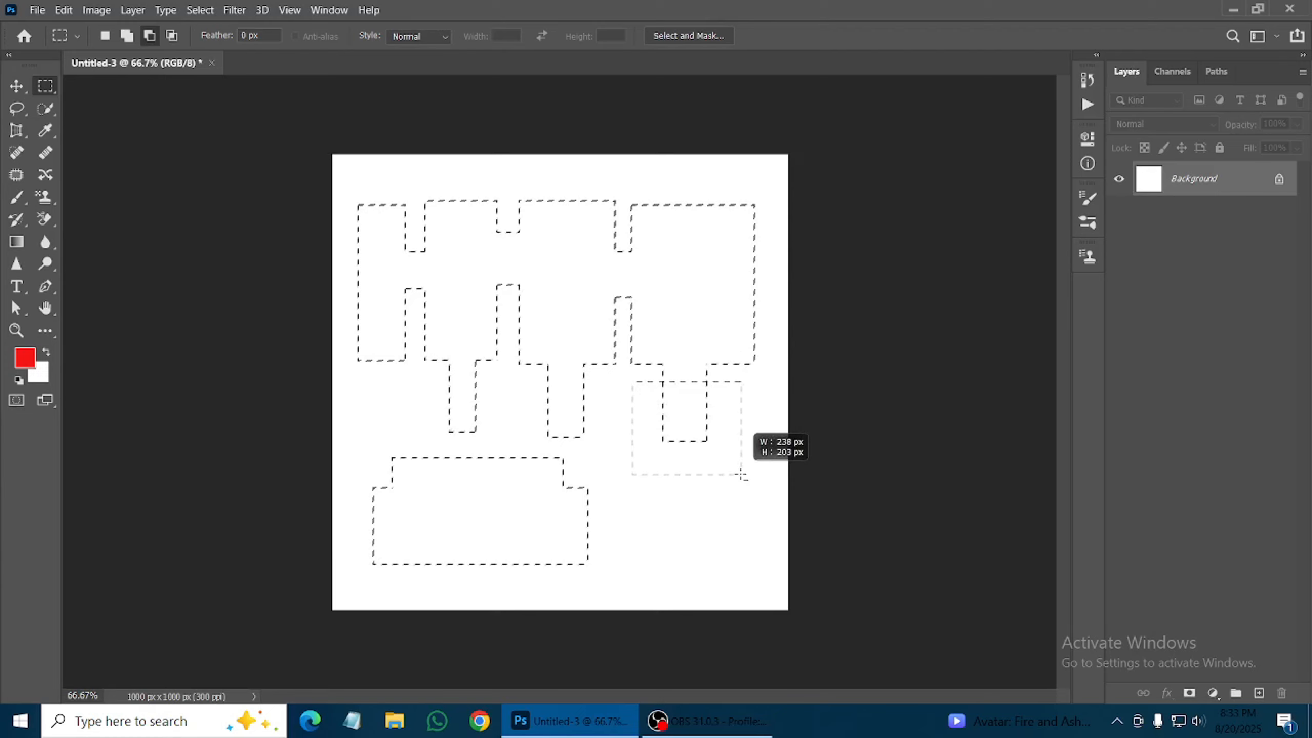
{"action": "left_click_drag", "start_coordinate": [742, 475], "coordinate": [742, 475]}
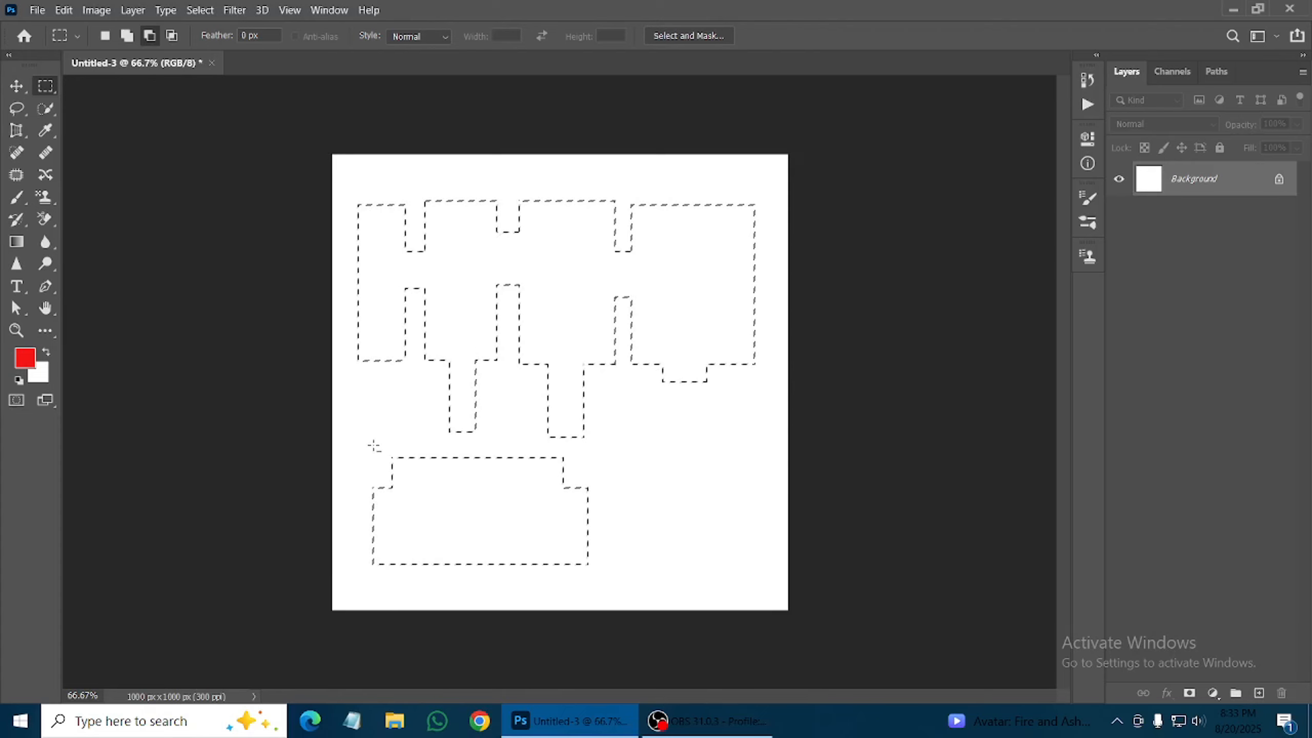
{"action": "left_click_drag", "start_coordinate": [357, 424], "coordinate": [616, 587]}
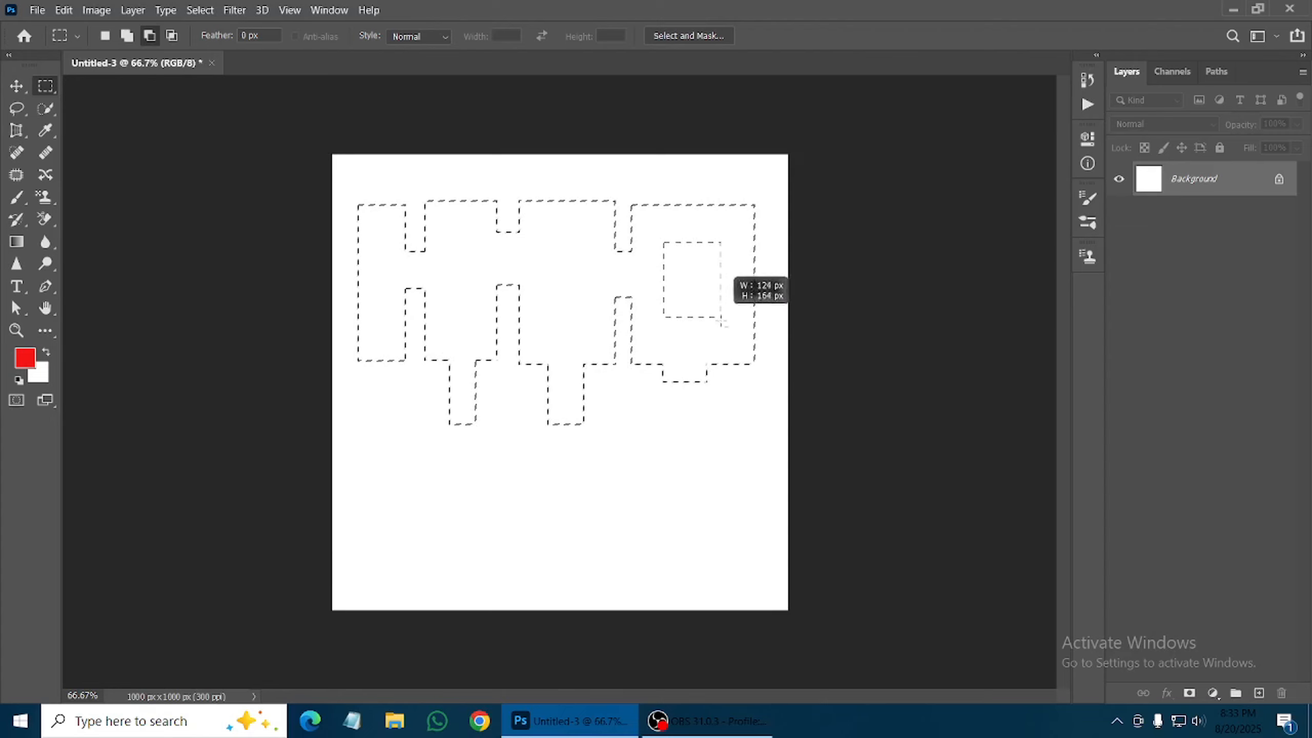
{"action": "left_click_drag", "start_coordinate": [712, 325], "coordinate": [726, 336]}
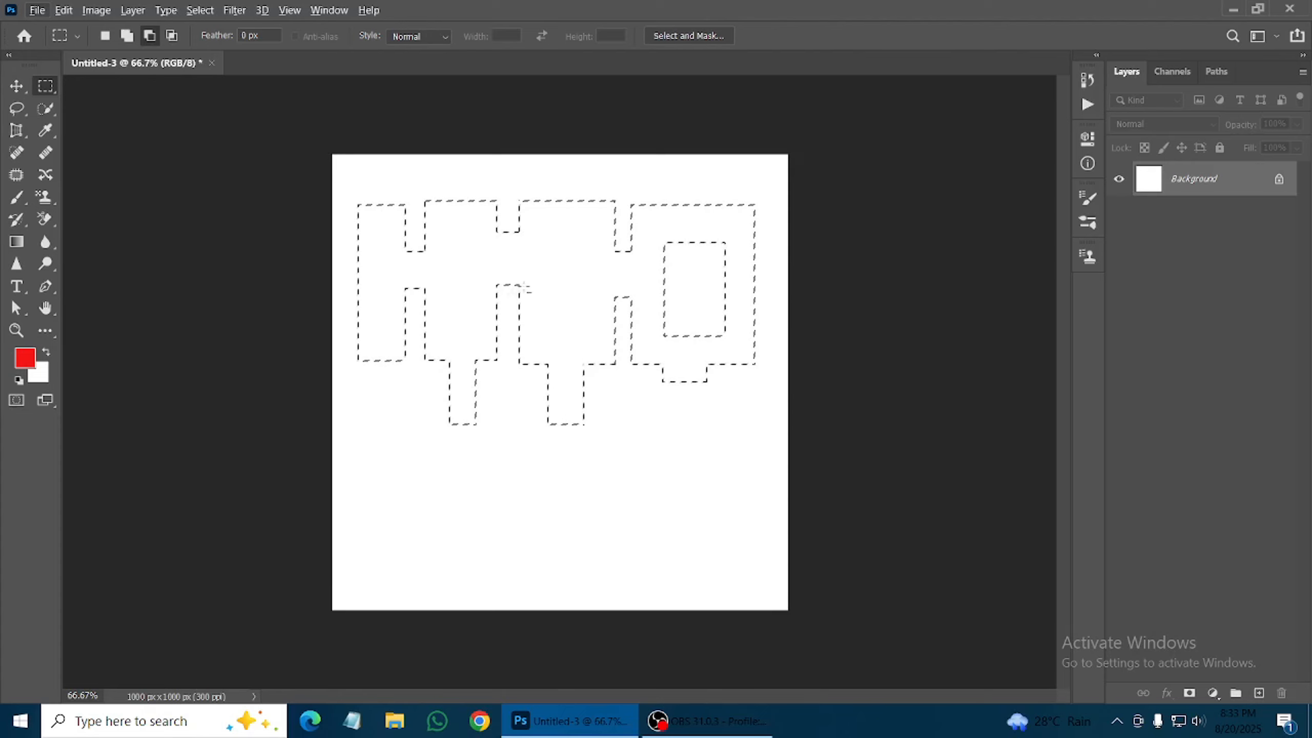
Preview the selection with a red fill before and after cutting a rectangular hole in the third rectangle, removing each fill.
{"action": "key", "text": "alt+BackSpace"}
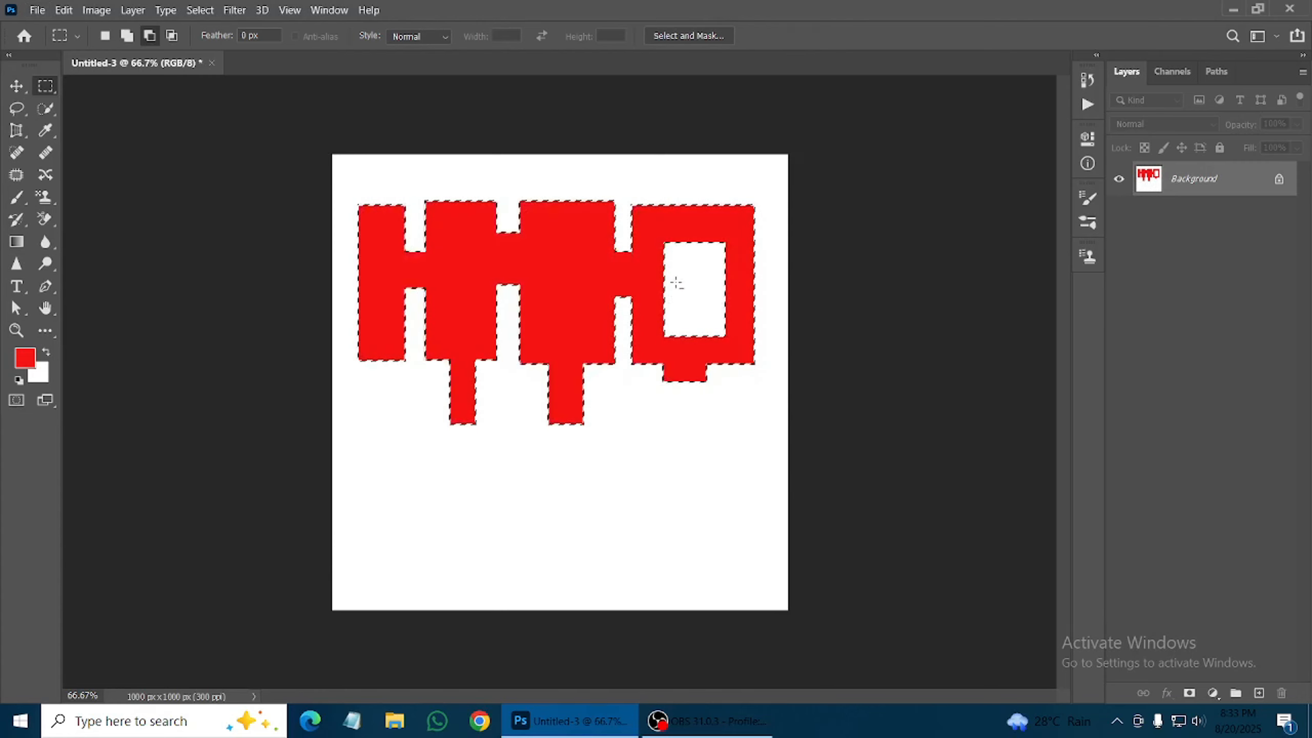
{"action": "key", "text": "BackSpace"}
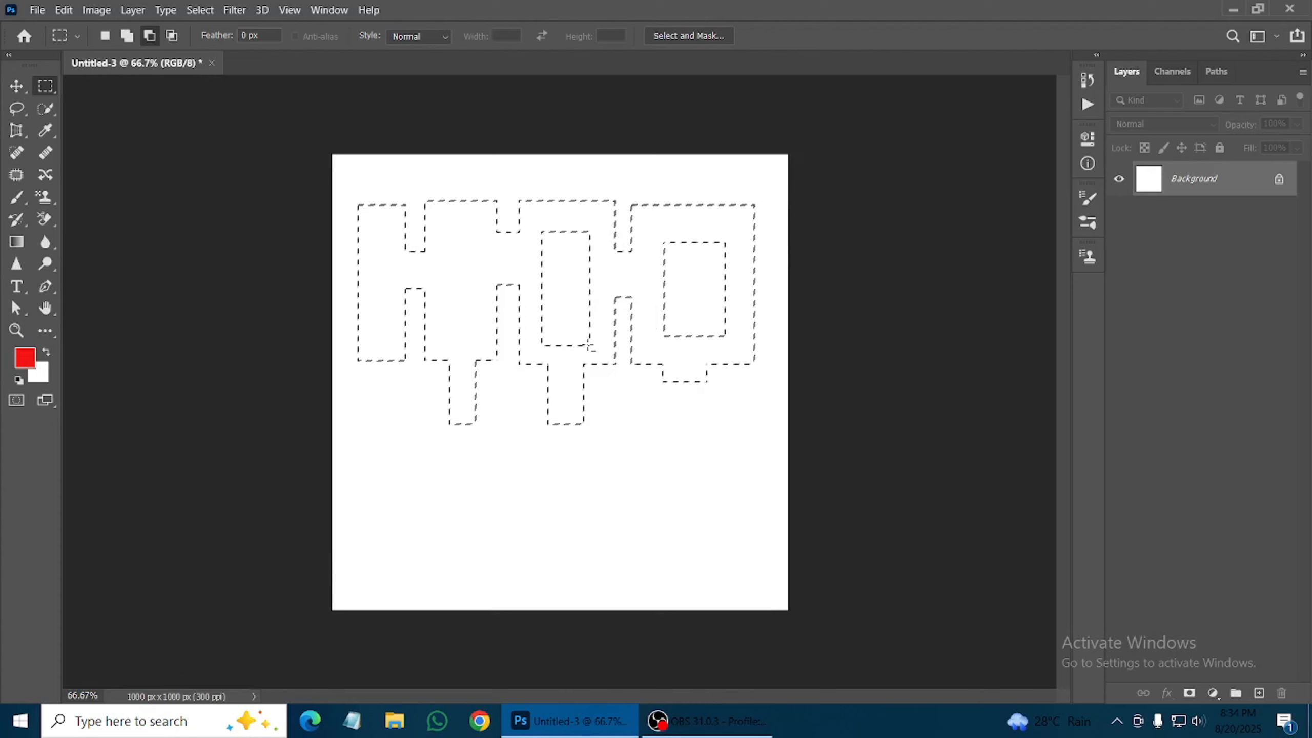
{"action": "key", "text": "alt+BackSpace"}
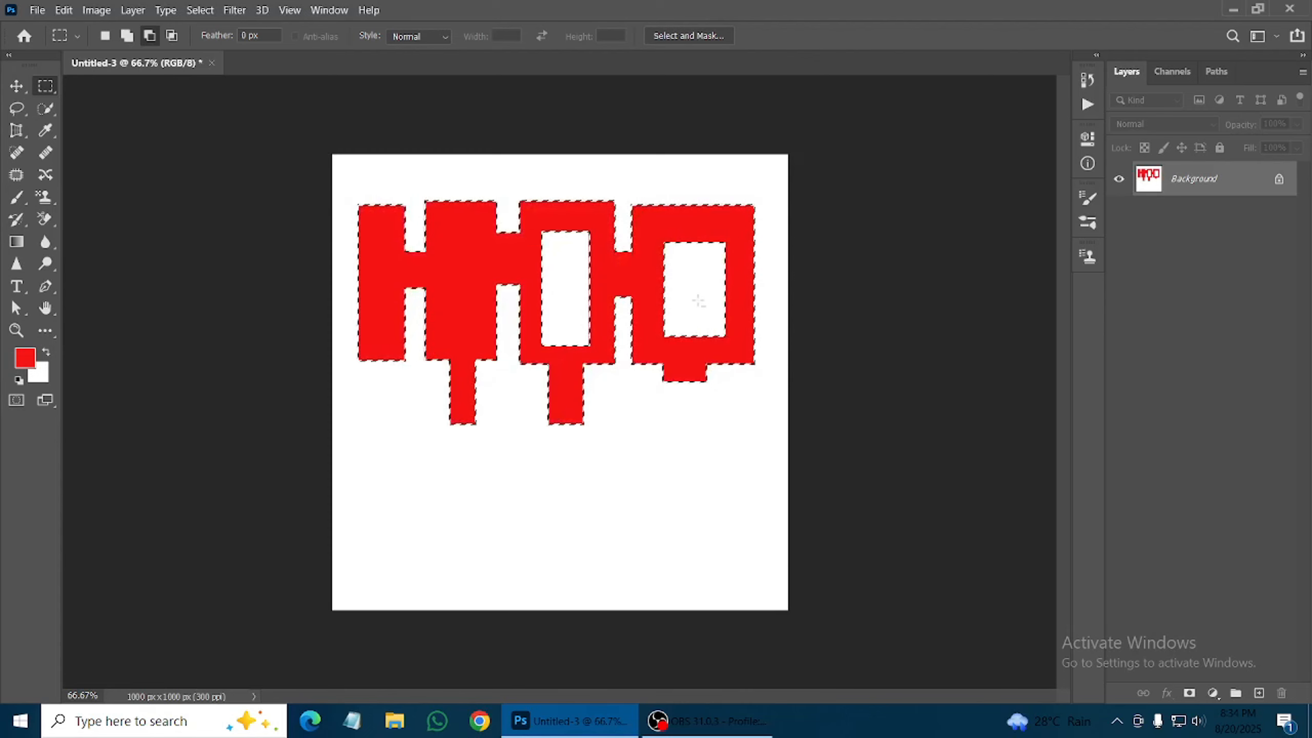
{"action": "key", "text": "ctrl+z"}
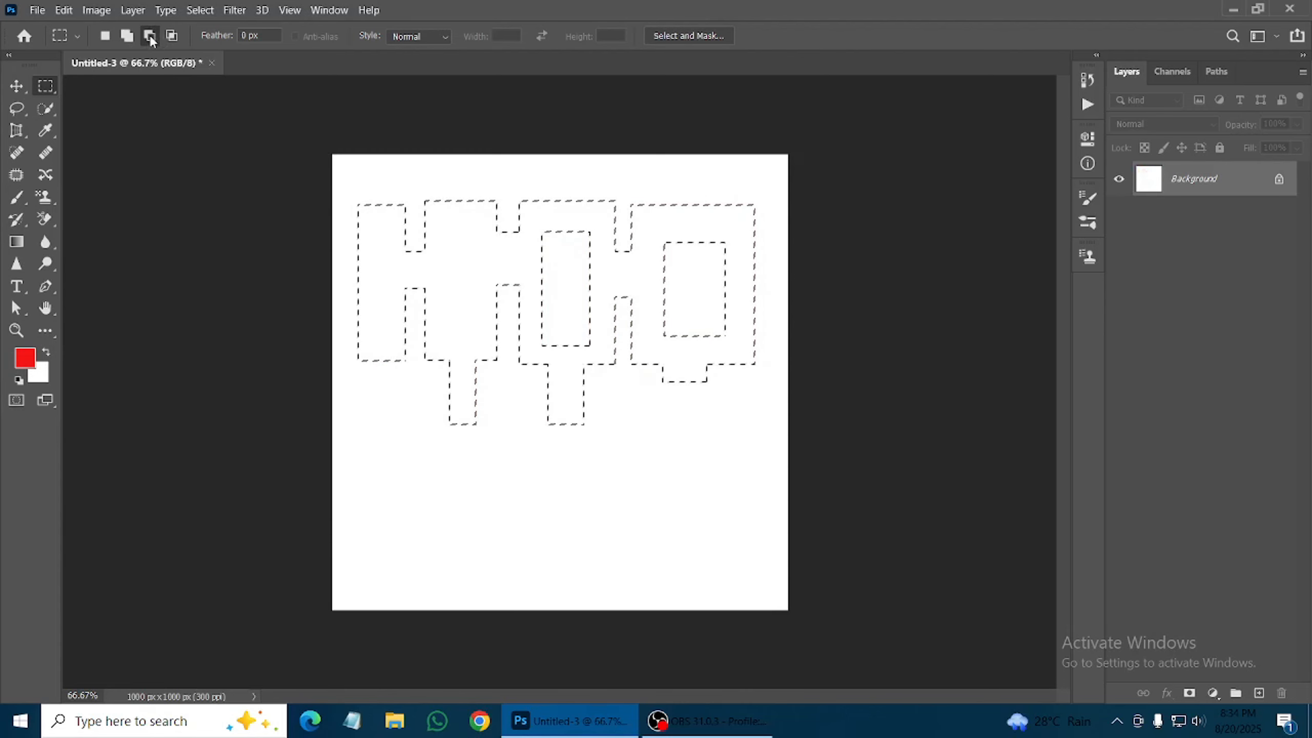
Clear the selection and draw a large upright ellipse near the canvas centre with the Elliptical Marquee tool.
{"action": "key", "text": "shift+m"}
{"action": "key", "text": "ctrl+d"}
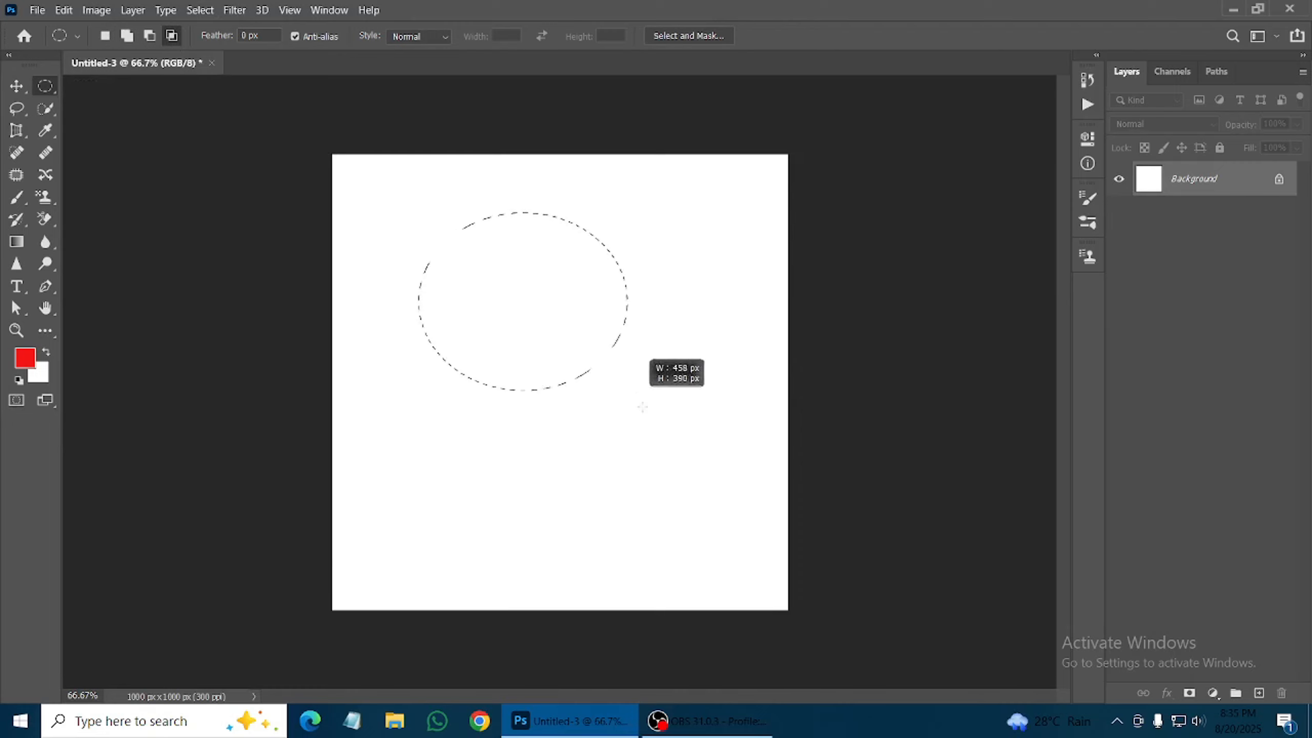
{"action": "left_click_drag", "start_coordinate": [642, 408], "coordinate": [662, 487]}
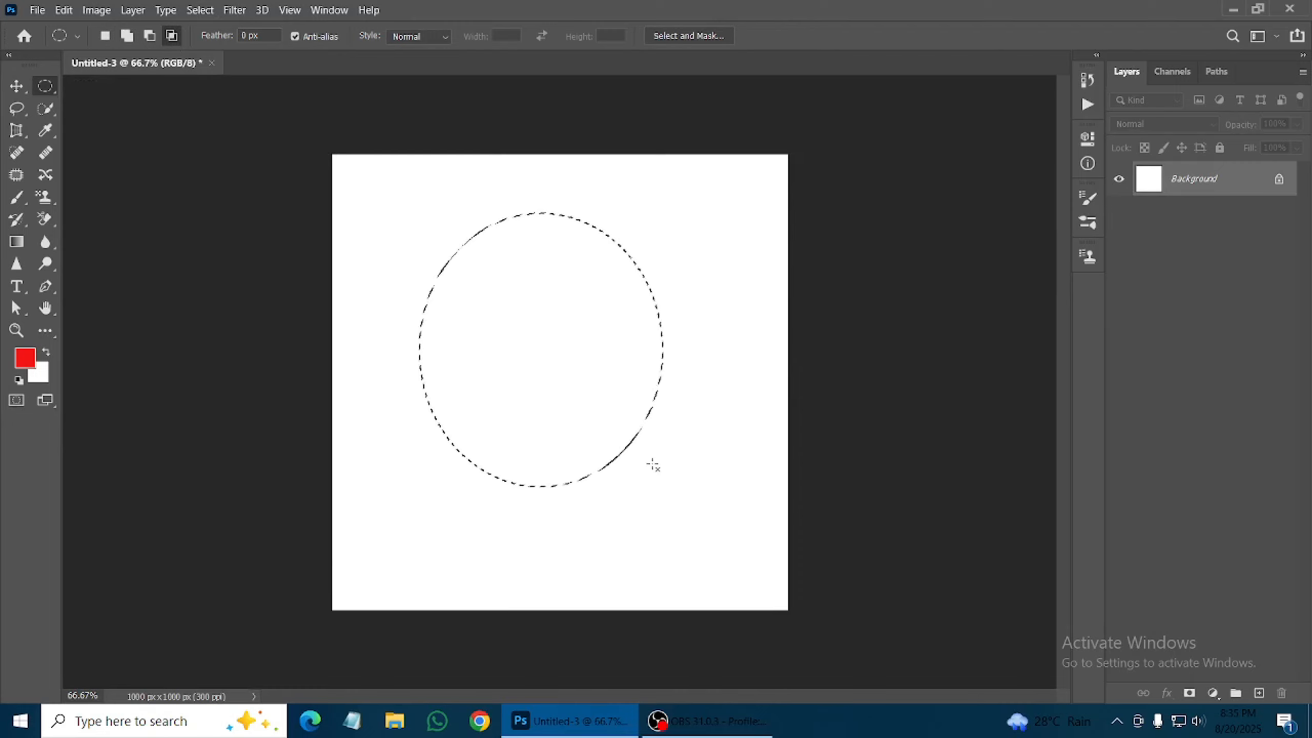
In Intersect with selection mode, draw overlapping ellipses across the large ellipse to reduce the selection to a narrow sliver.
{"action": "left_click", "coordinate": [177, 36]}
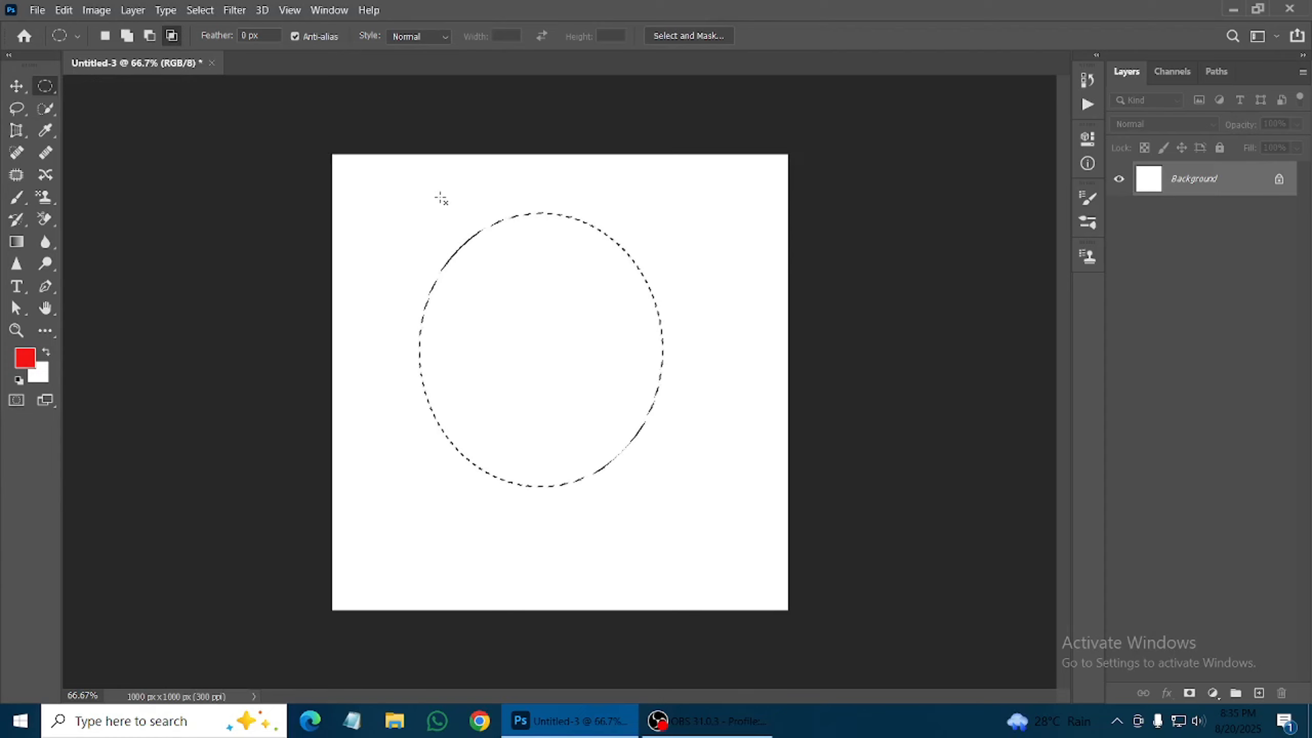
{"action": "left_click_drag", "start_coordinate": [526, 291], "coordinate": [735, 401]}
{"action": "left_click_drag", "start_coordinate": [516, 169], "coordinate": [750, 530]}
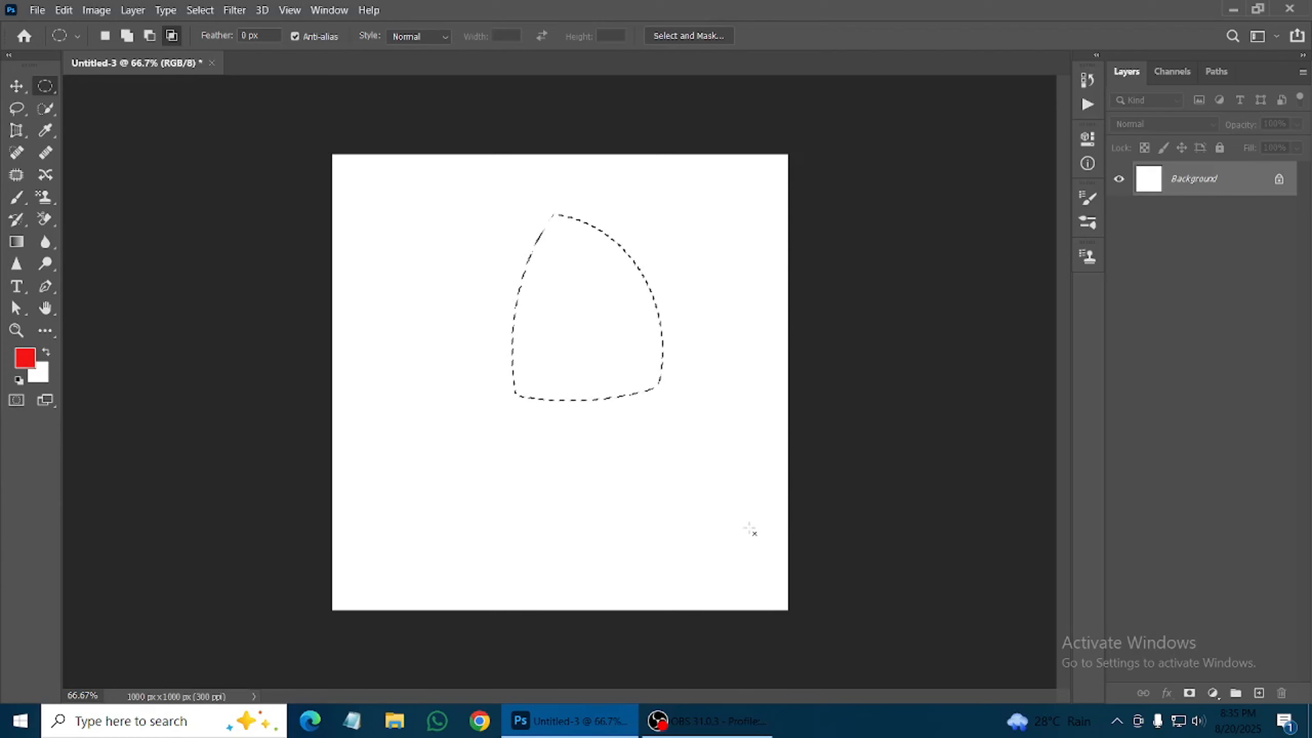
{"action": "left_click_drag", "start_coordinate": [449, 246], "coordinate": [626, 478]}
{"action": "left_click_drag", "start_coordinate": [655, 287], "coordinate": [560, 457]}
{"action": "left_click_drag", "start_coordinate": [509, 278], "coordinate": [621, 451]}
{"action": "left_click_drag", "start_coordinate": [631, 256], "coordinate": [587, 458]}
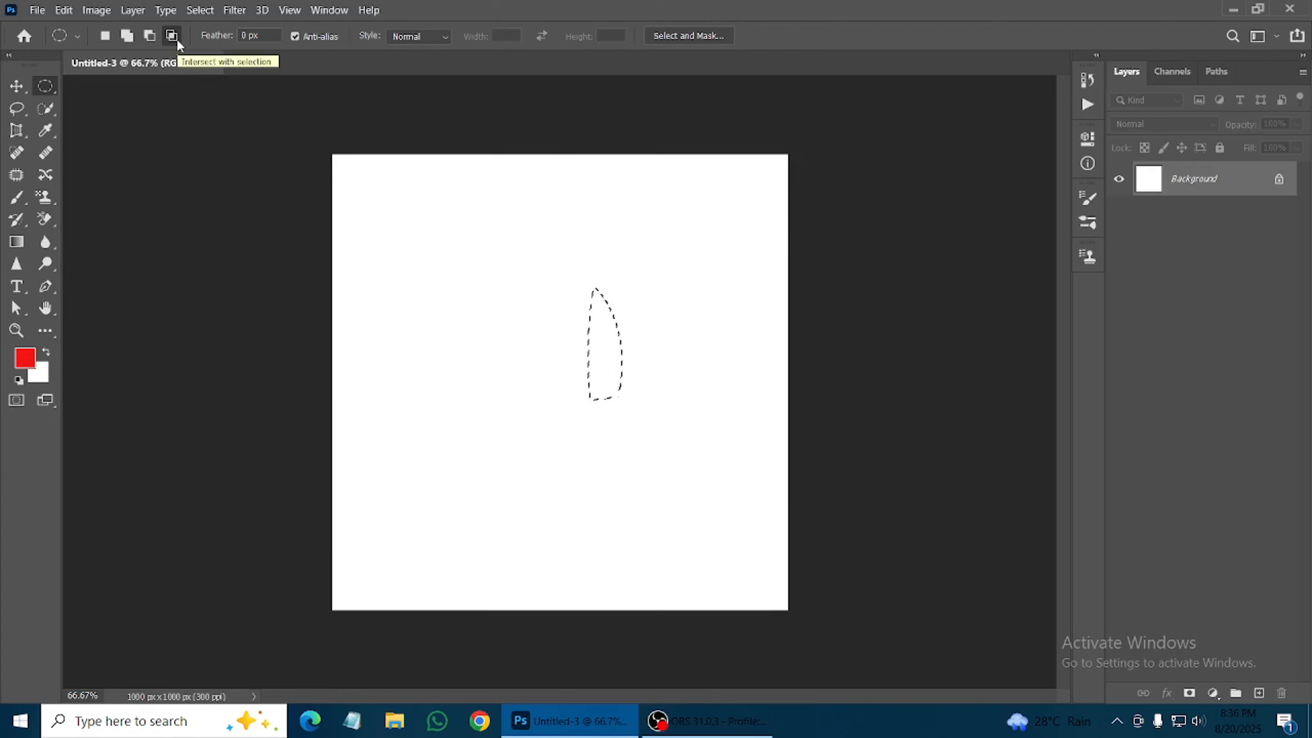
{"action": "left_click", "coordinate": [17, 108]}
{"action": "left_click", "coordinate": [46, 108]}
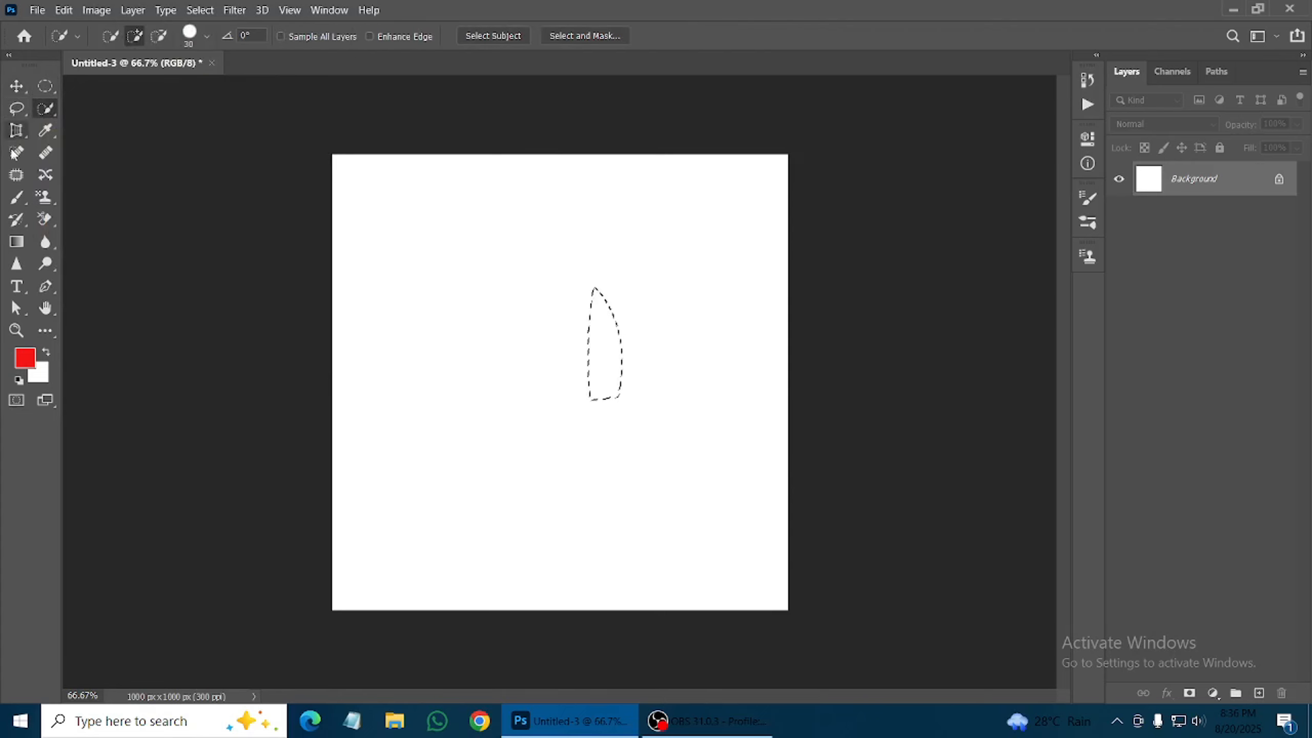
{"action": "left_click", "coordinate": [16, 152]}
{"action": "left_click", "coordinate": [16, 175]}
{"action": "left_click", "coordinate": [45, 176]}
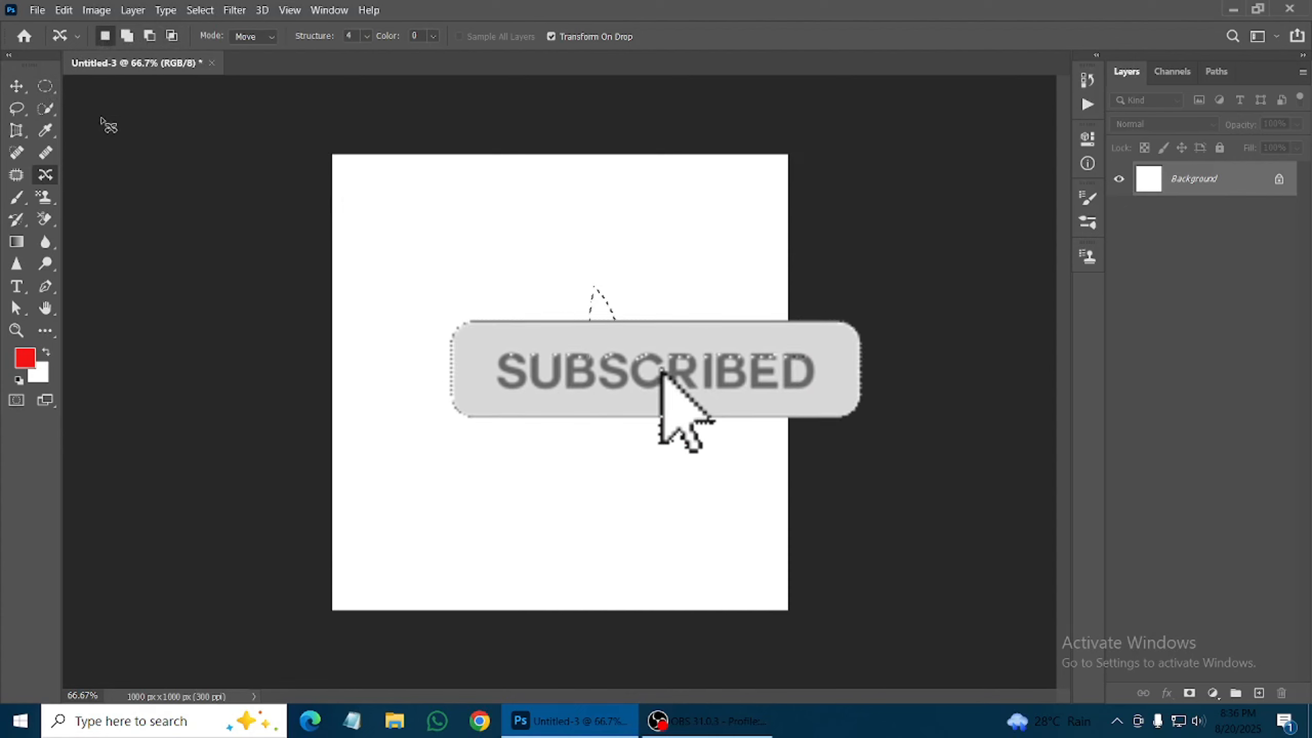
{"action": "left_click", "coordinate": [50, 86]}
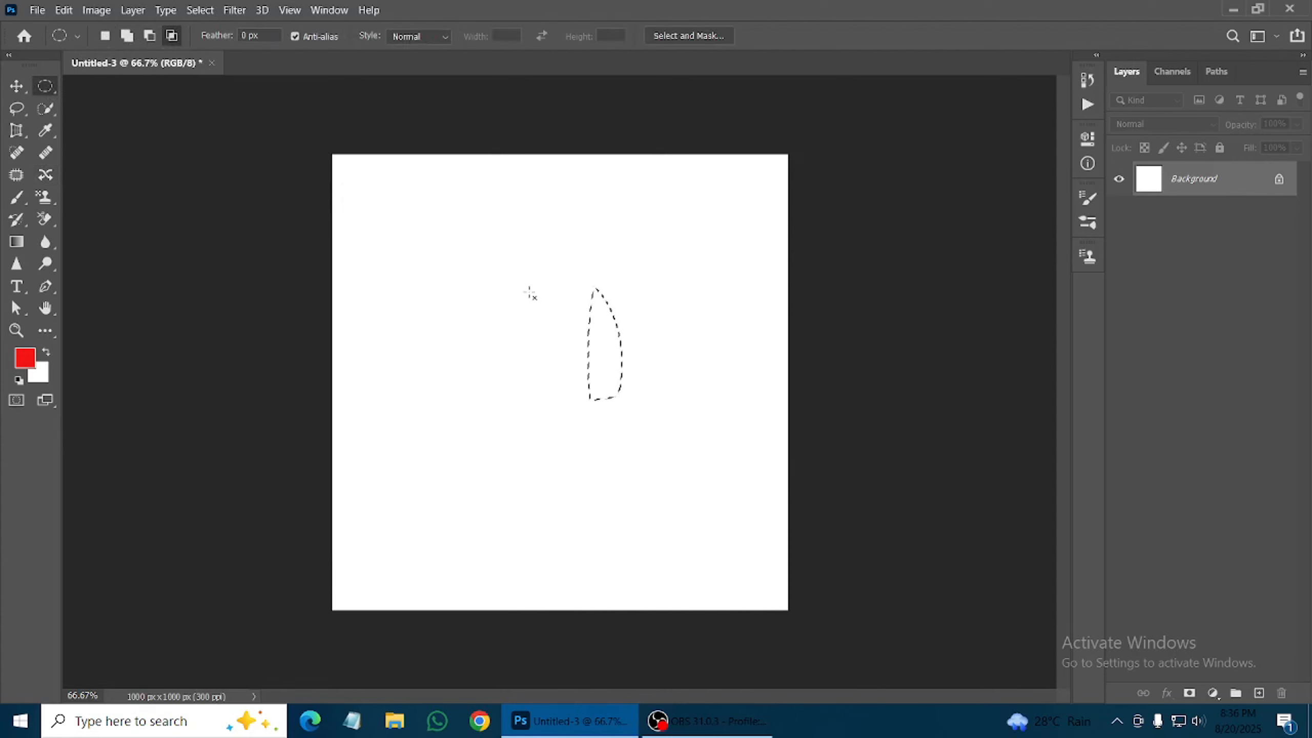